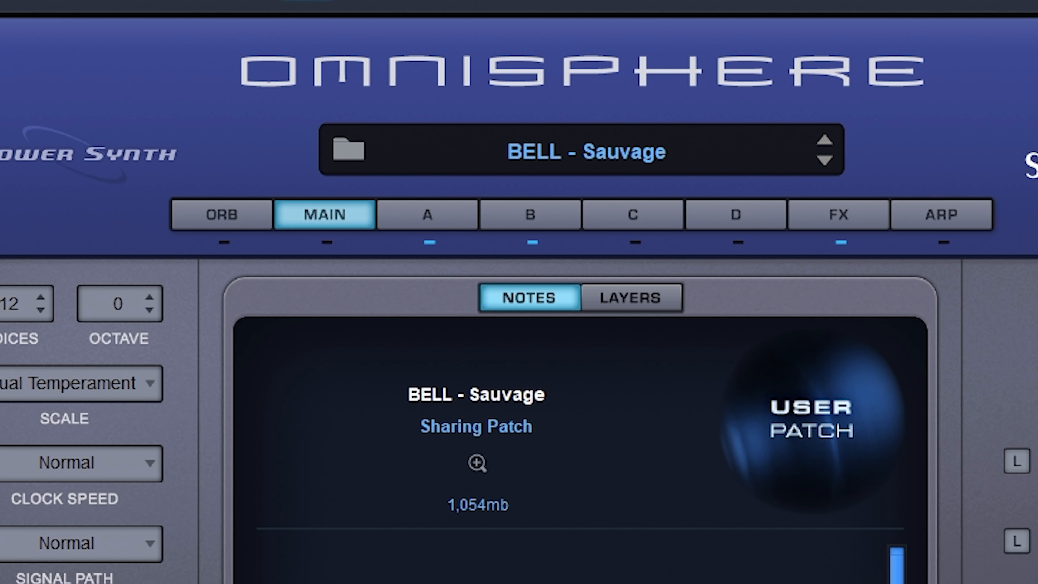
# - Review the BELL - Sauvage patch in Omnisphere and play back its melody pattern
pyautogui.click(396, 122)
pyautogui.click(379, 123)
pyautogui.click(308, 213)
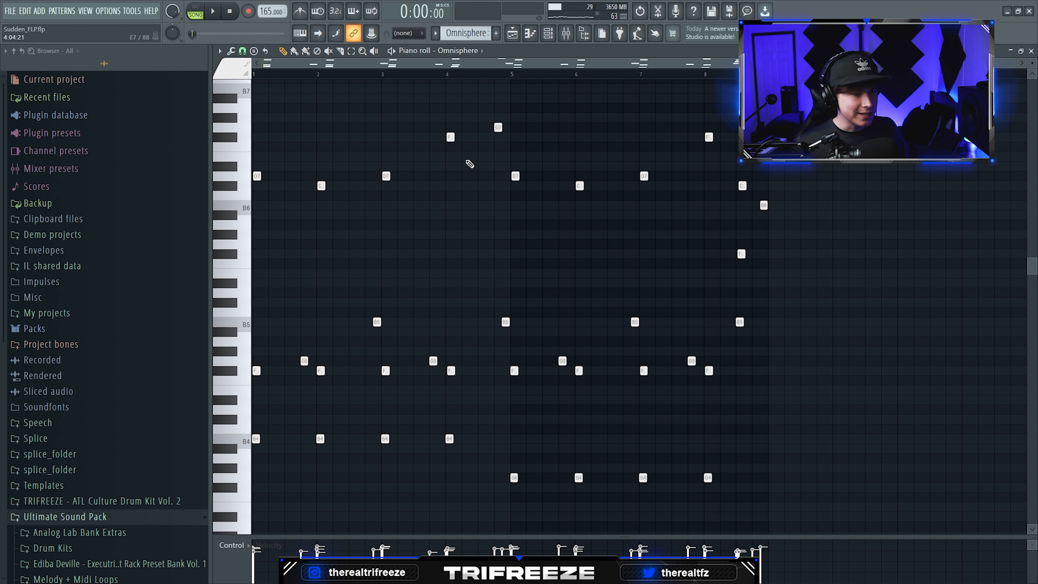
pyautogui.press('space')
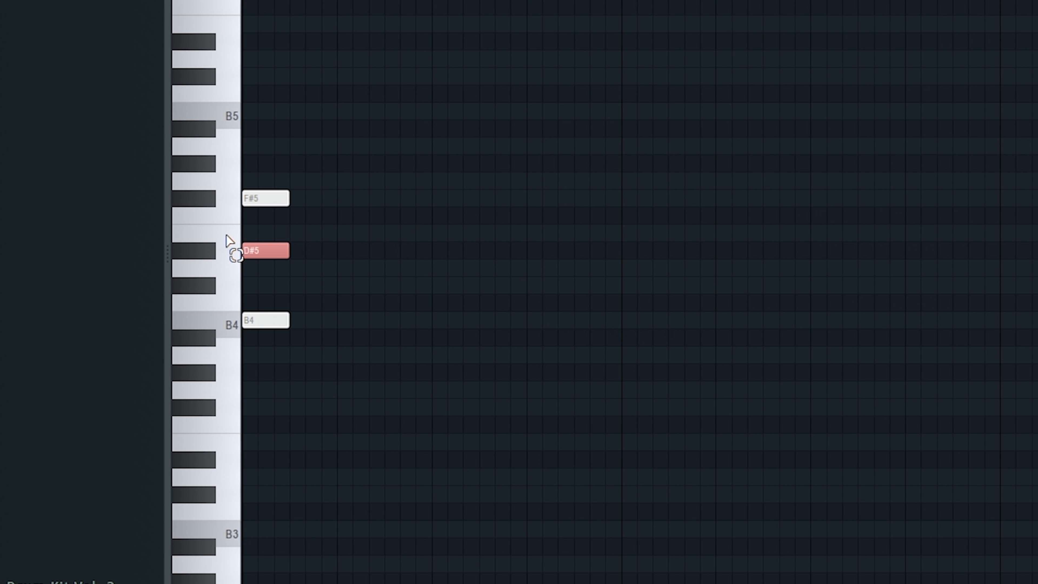
# - Build chords B4, D5, F#5 on bar 1 and B4, C#5, F#5 on bar 2, and raise the D and C# to D7 and C#7
pyautogui.moveTo(364, 138); pyautogui.dragTo(282, 368)
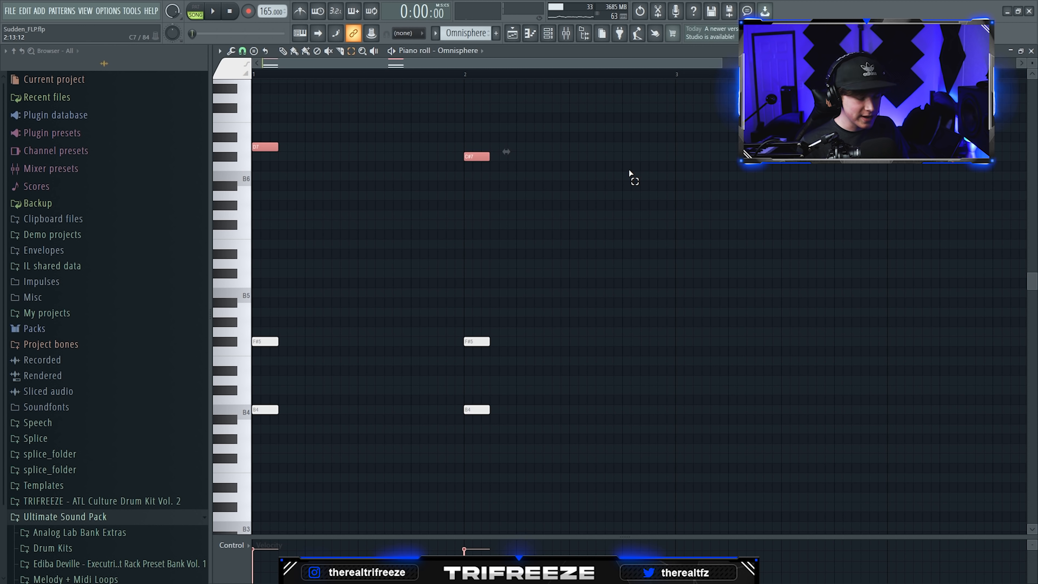
pyautogui.hotkey('ctrl', 'Down')
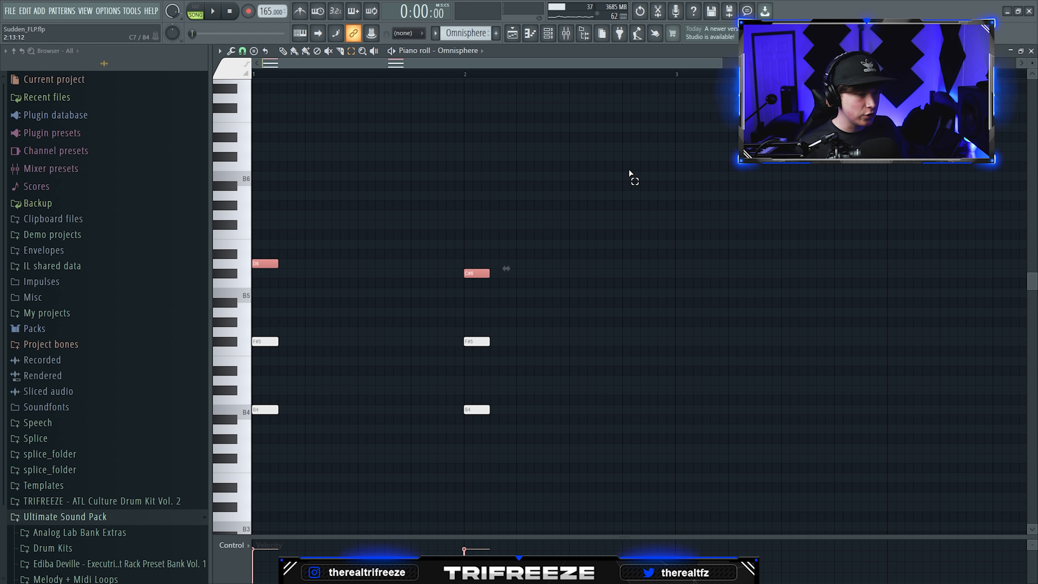
pyautogui.hotkey('ctrl', 'Down')
pyautogui.hotkey('ctrl', 'Up')
pyautogui.hotkey('ctrl', 'Up')
# - Duplicate the two chords to fill bars 3 and 4, and play back the four-bar progression
pyautogui.hotkey('ctrl', 'a')
pyautogui.hotkey('ctrl', 'b')
pyautogui.scroll(-2, 642, 198)
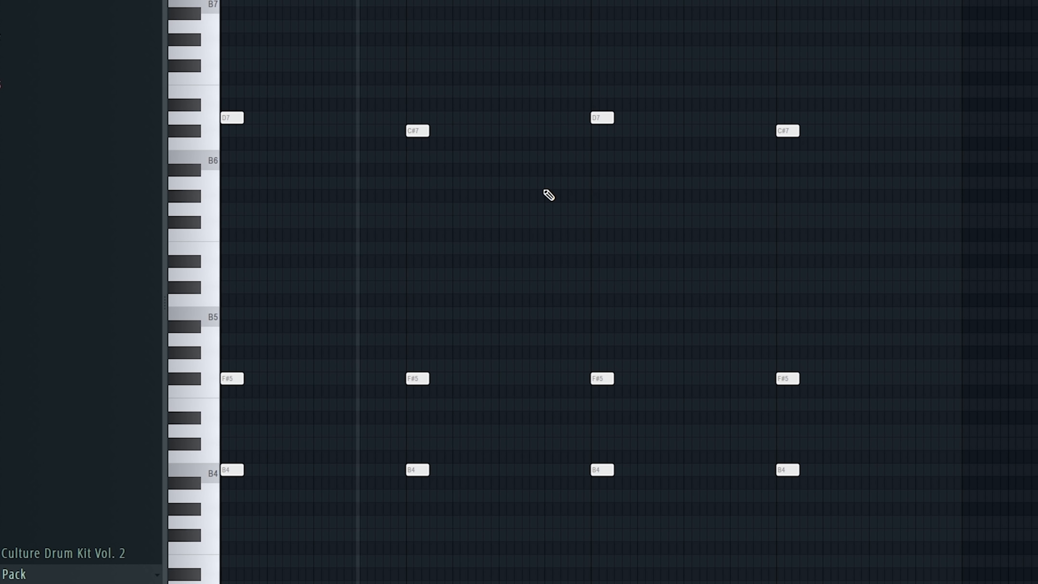
pyautogui.scroll(-1, 496, 232)
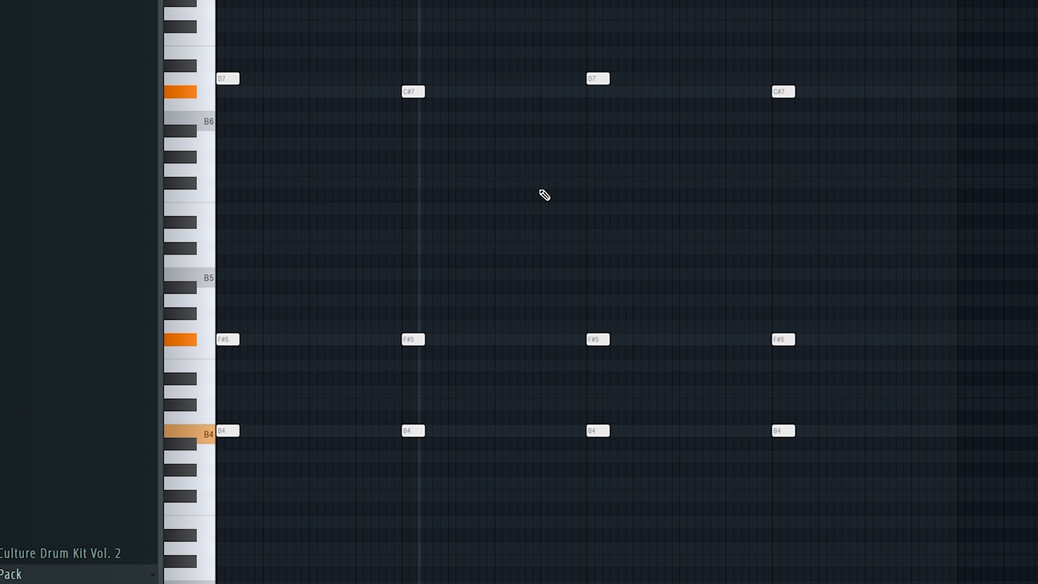
pyautogui.scroll(1, 842, 216)
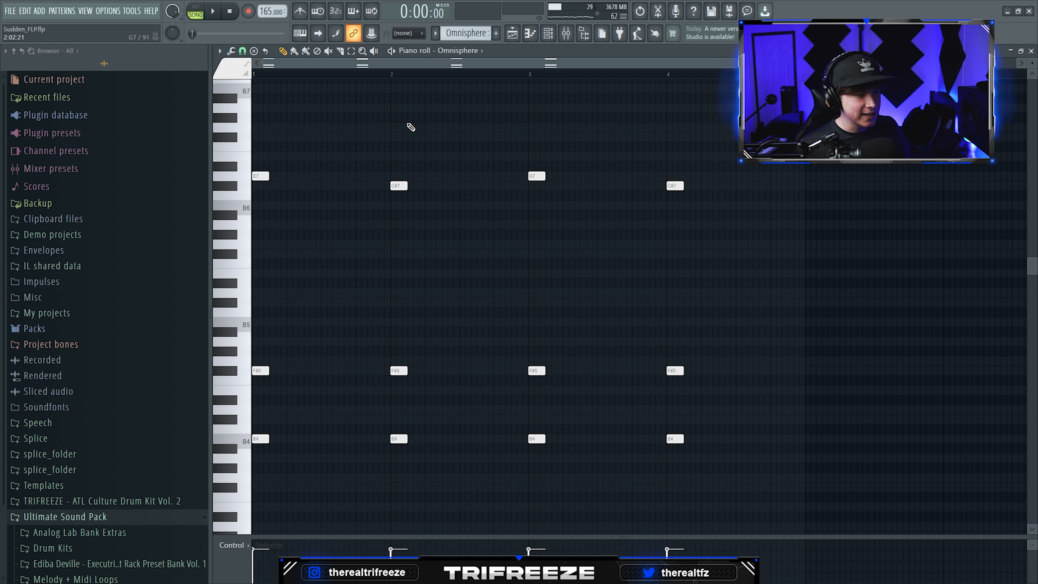
# - Repeatedly select random chord notes and nudge them slightly off the grid to humanize the timing
pyautogui.hotkey('shift', 'r')
pyautogui.hotkey('shift', 'r')
pyautogui.hotkey('shift', 'r')
pyautogui.hotkey('shift', 'r')
pyautogui.hotkey('shift', 'r')
pyautogui.hotkey('shift', 'r')
pyautogui.hotkey('shift', 'r')
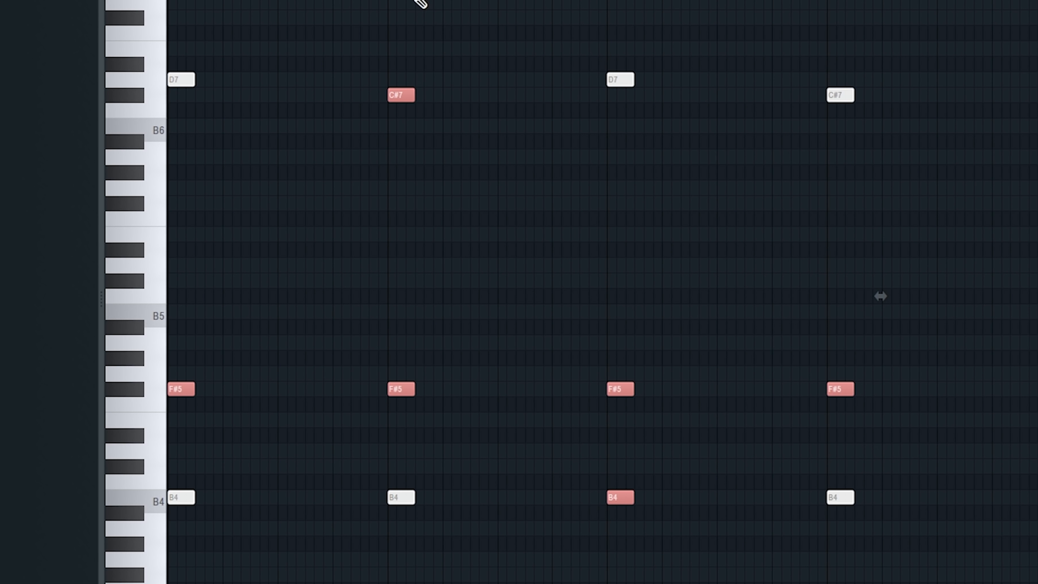
pyautogui.hotkey('shift', 'r')
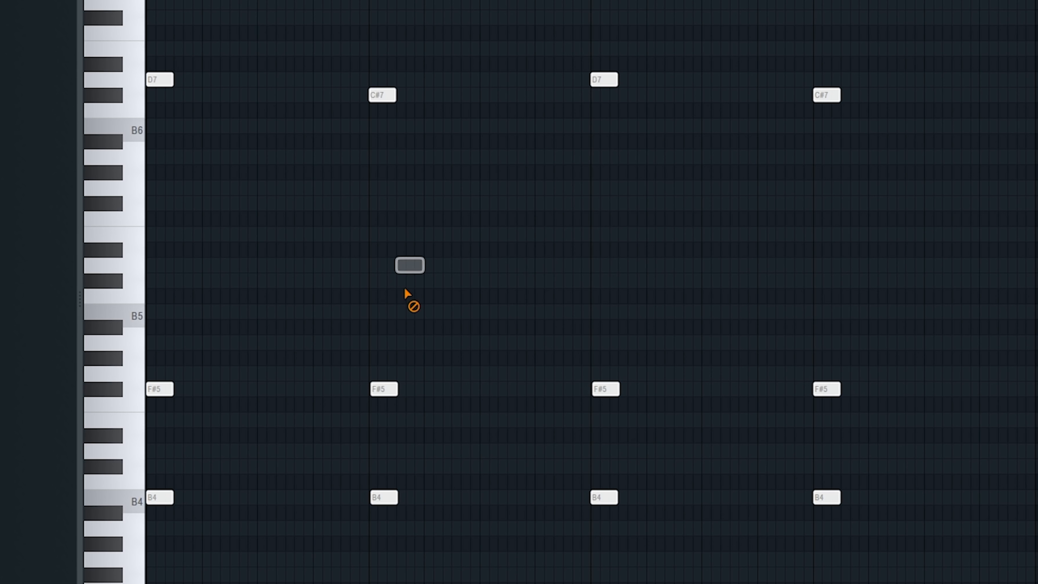
pyautogui.hotkey('shift', 'r')
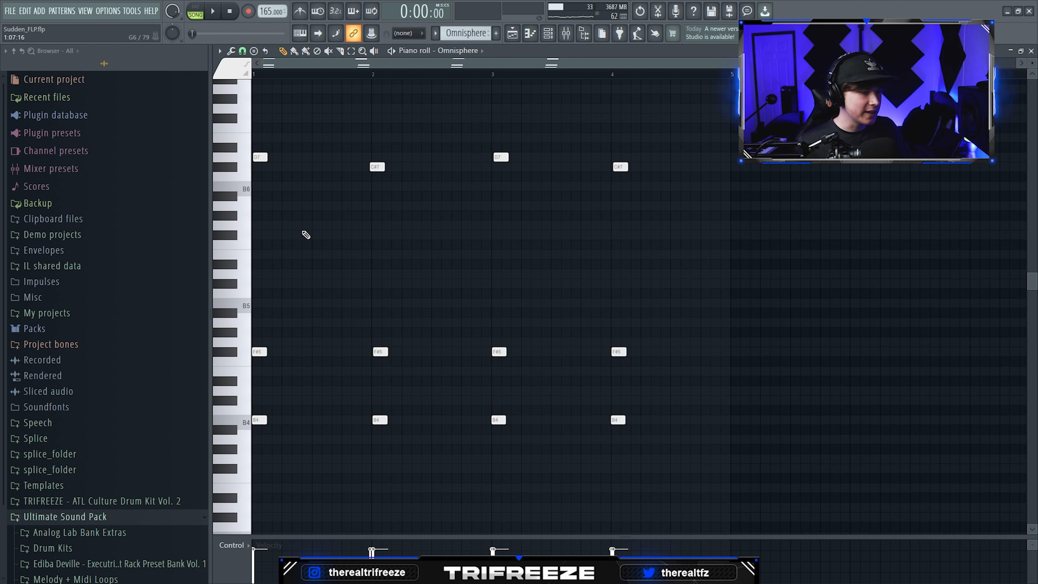
# - Add melody notes C#6, F#6, A6, G7, F#7, D7 and A5 between the chords, placing a final F#6 just after the fourth chord
pyautogui.click(155, 466)
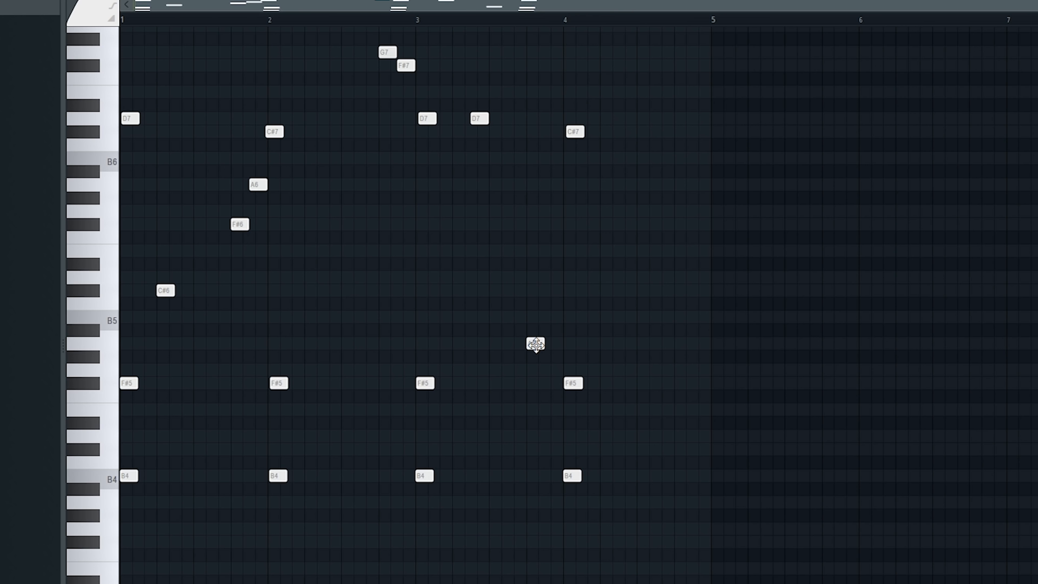
pyautogui.click(572, 224)
pyautogui.scroll(-1, 600, 251)
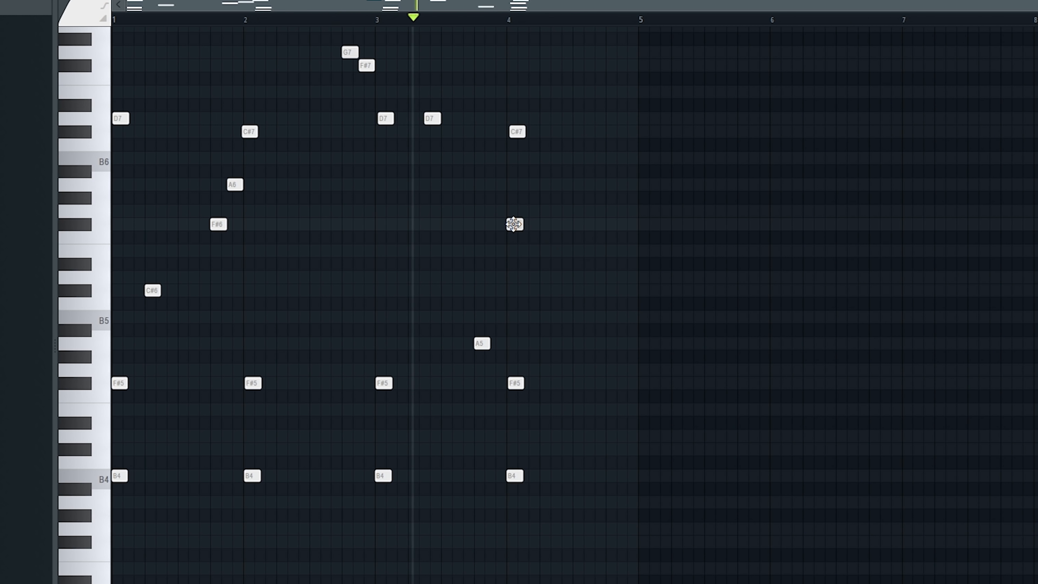
pyautogui.moveTo(517, 224); pyautogui.dragTo(546, 228)
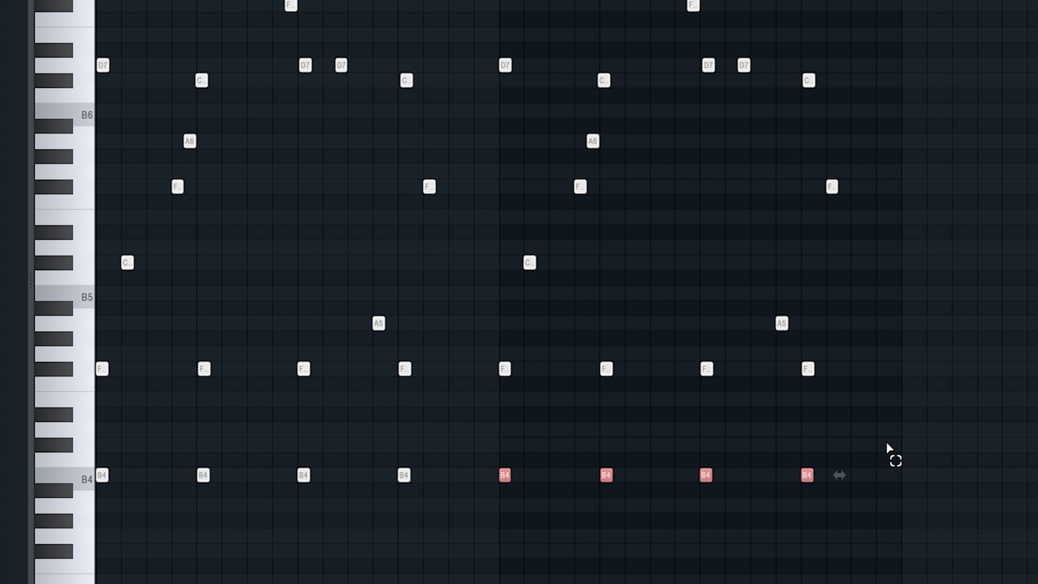
# - Duplicate the pattern into bars 5 to 8, lower the four B4 bass notes there to G4, and play it back
pyautogui.hotkey('shift', 'Down')
pyautogui.hotkey('shift', 'Down')
pyautogui.hotkey('shift', 'Down')
pyautogui.hotkey('shift', 'Down')
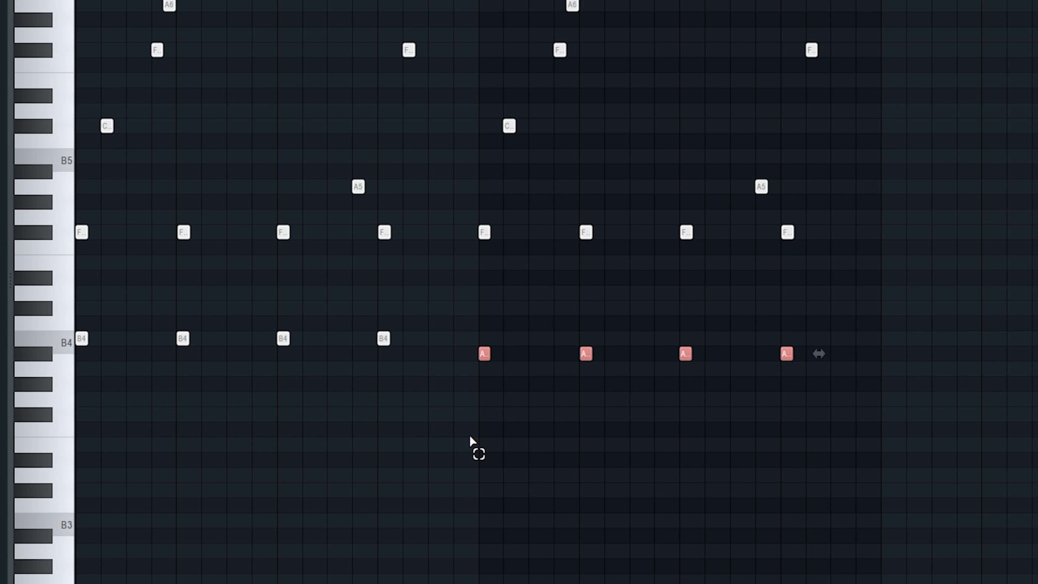
pyautogui.click(474, 435)
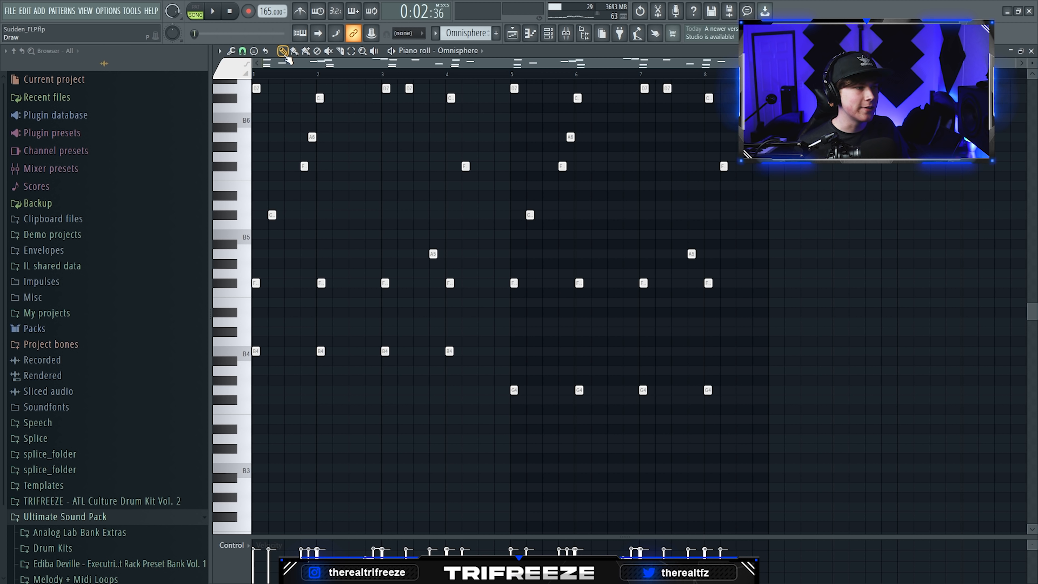
pyautogui.press('space')
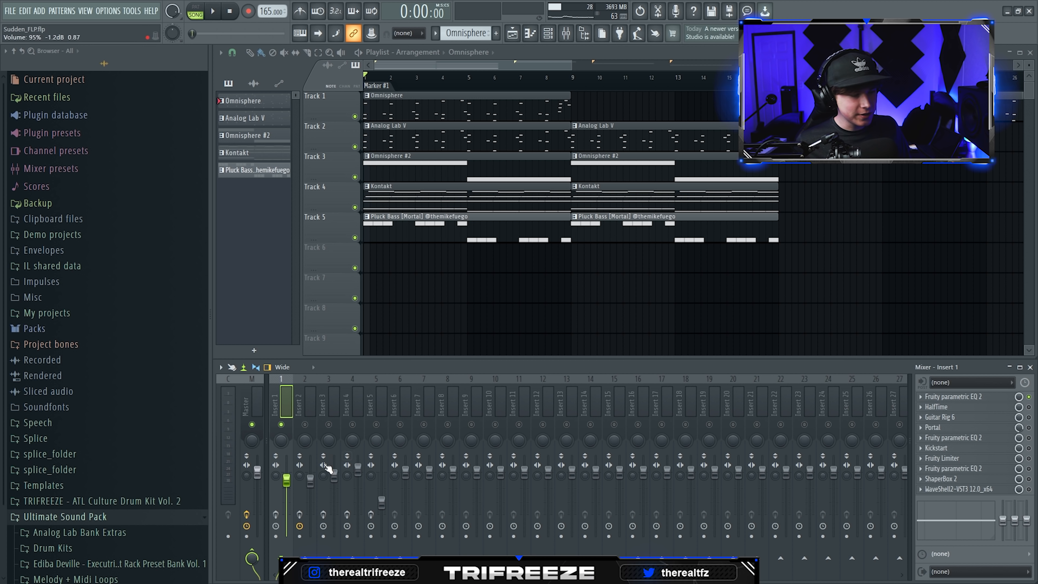
# - Inspect the Fruity parametric EQ 2 and HalfTime settings on Insert 1 while auditioning the melody
pyautogui.click(956, 397)
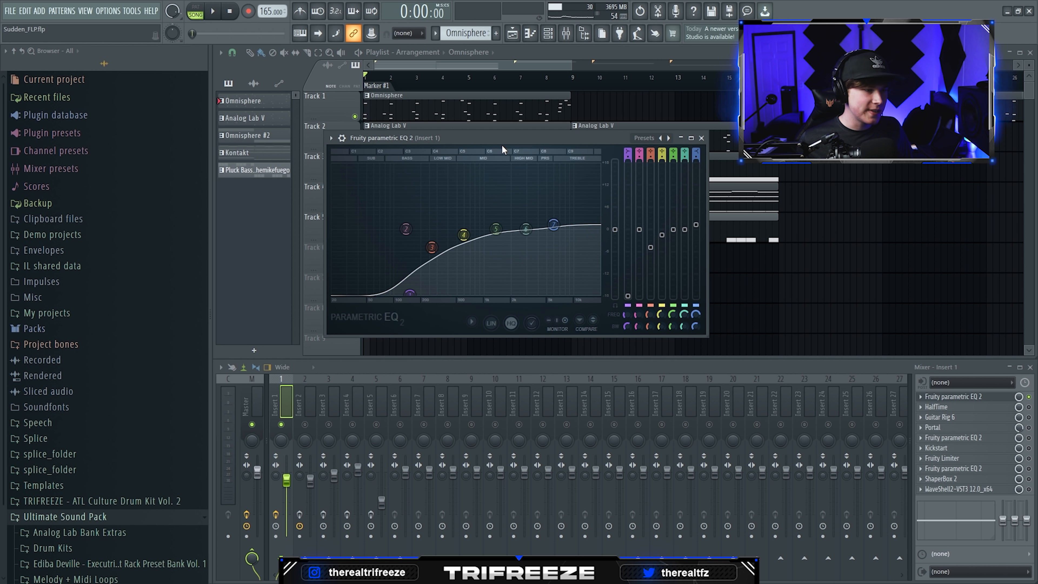
pyautogui.press('space')
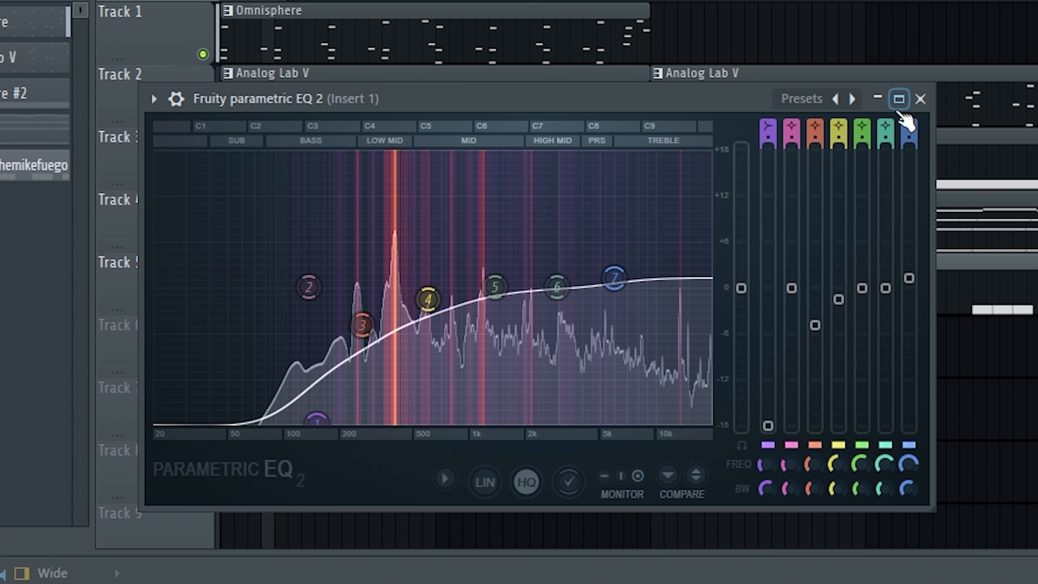
pyautogui.click(918, 99)
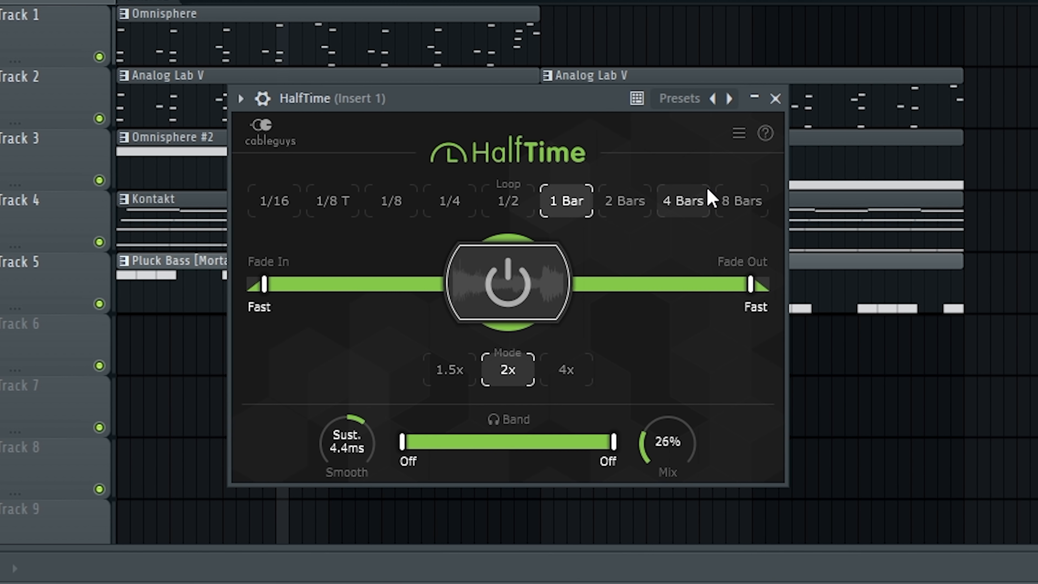
pyautogui.press('space')
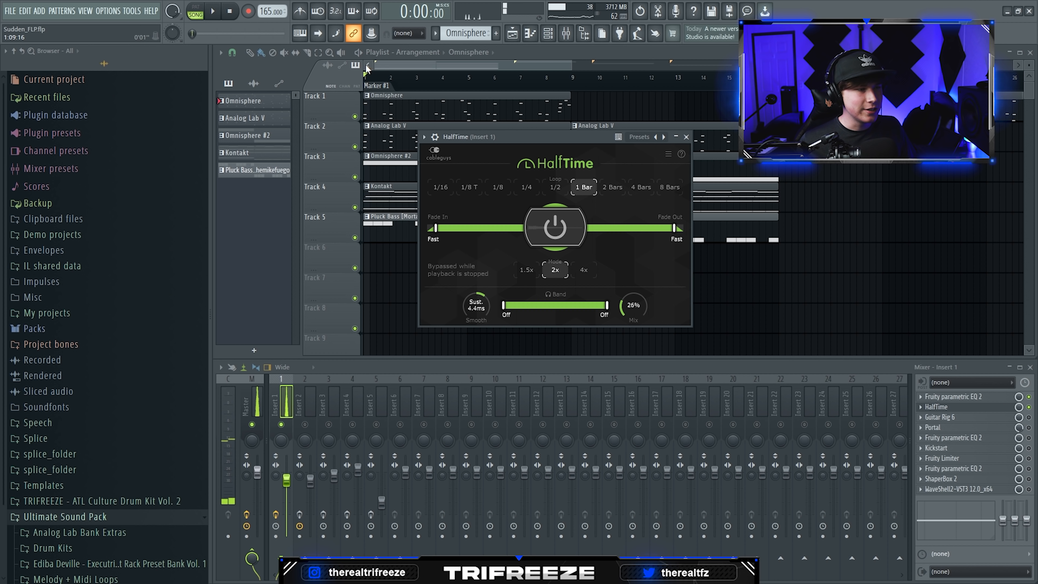
pyautogui.click(686, 136)
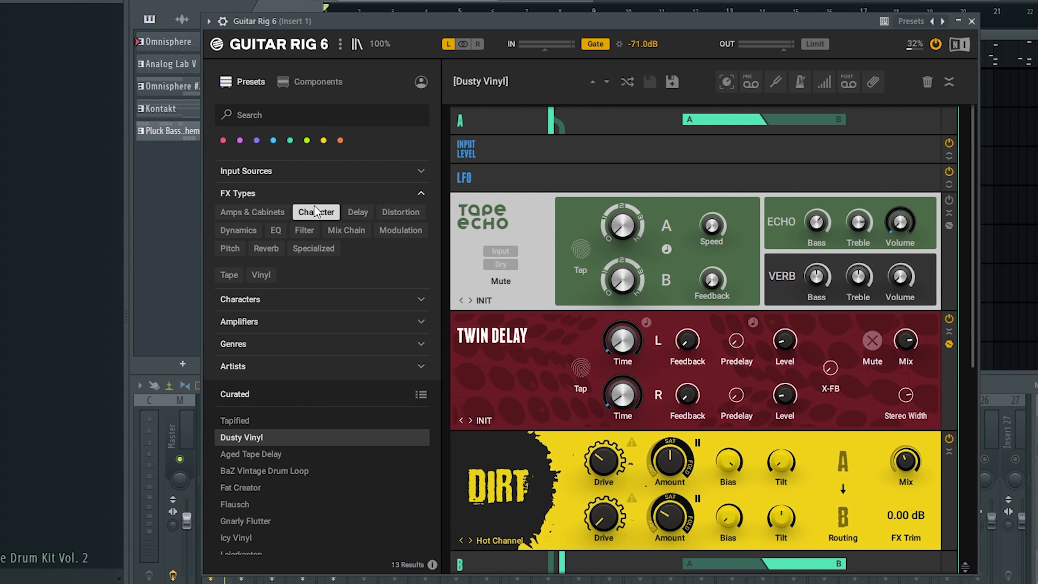
# - Examine the Dusty Vinyl preset among the Character effects in Guitar Rig 6 on Insert 1
pyautogui.click(321, 212)
pyautogui.click(323, 213)
pyautogui.scroll(1, 270, 418)
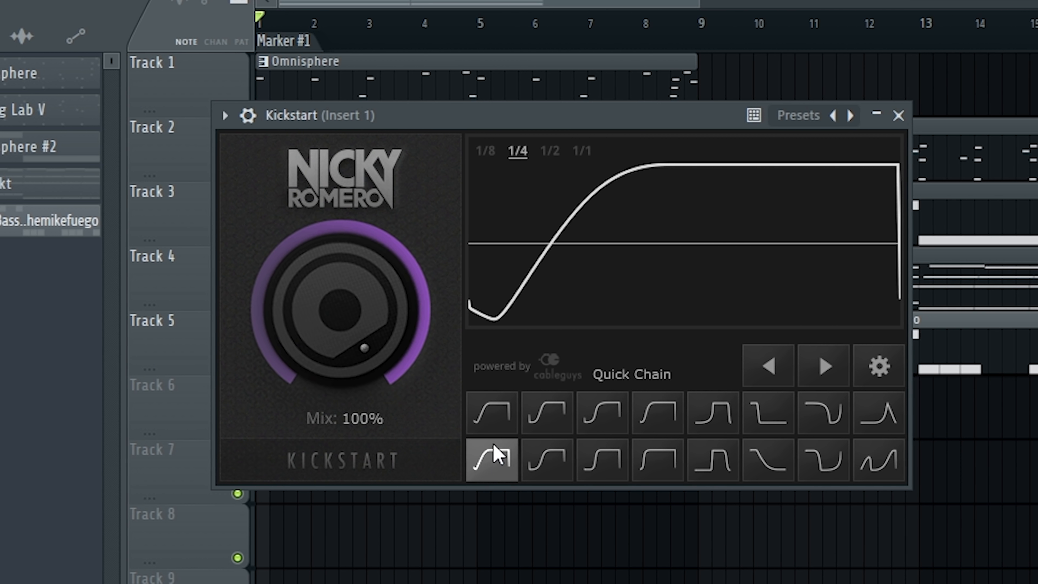
# - Examine the Kickstart sidechain curve and the ShaperBox 2 filter on Insert 1, and open the WaveShell plugin
pyautogui.moveTo(403, 212); pyautogui.dragTo(403, 249)
pyautogui.moveTo(328, 268); pyautogui.dragTo(328, 272)
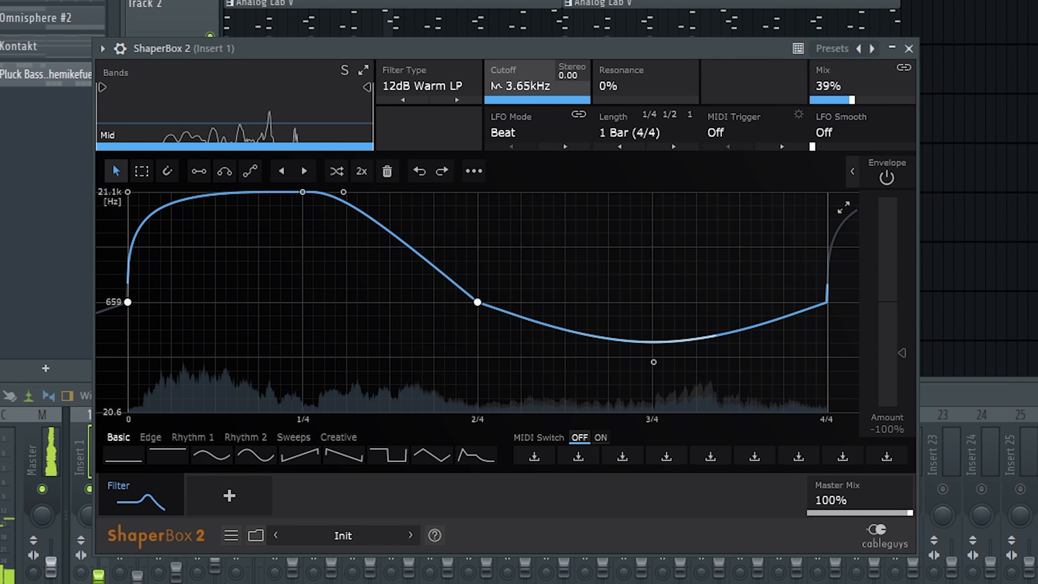
pyautogui.click(978, 488)
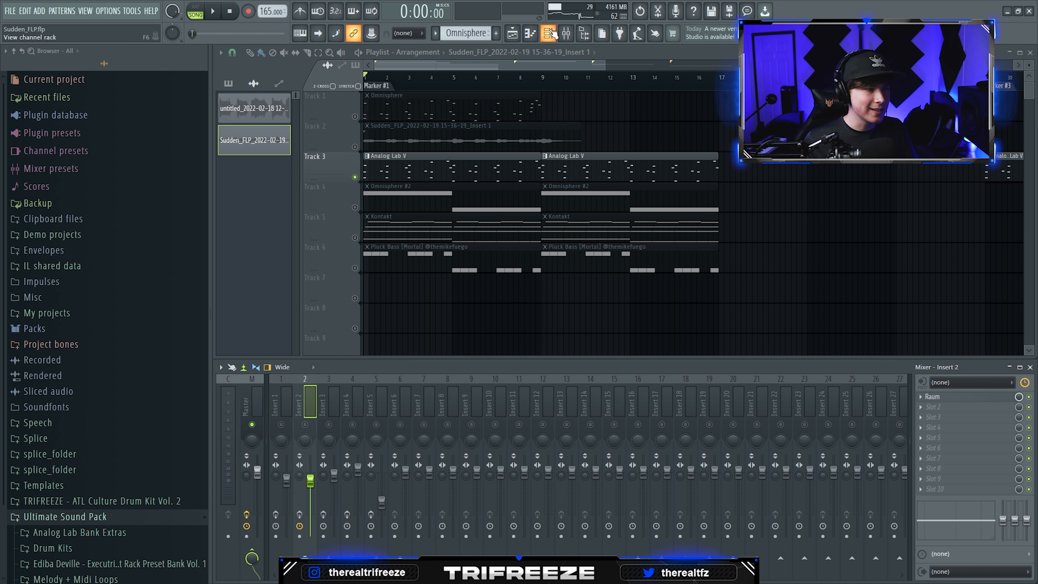
# - Open the Analog Lab V channel to examine its sound, and check its pattern alongside the rendered bell audio
pyautogui.click(552, 33)
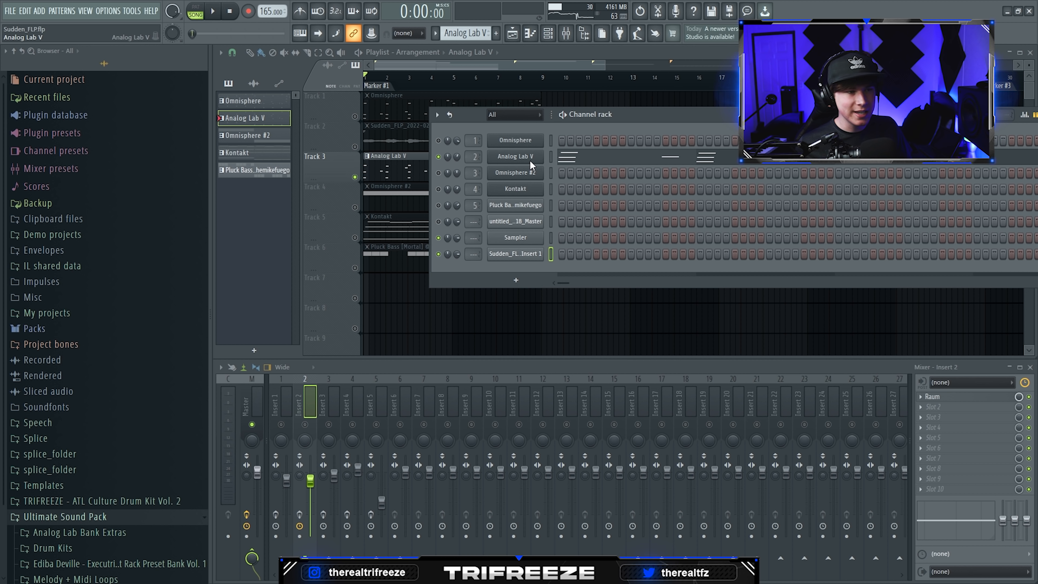
pyautogui.click(529, 159)
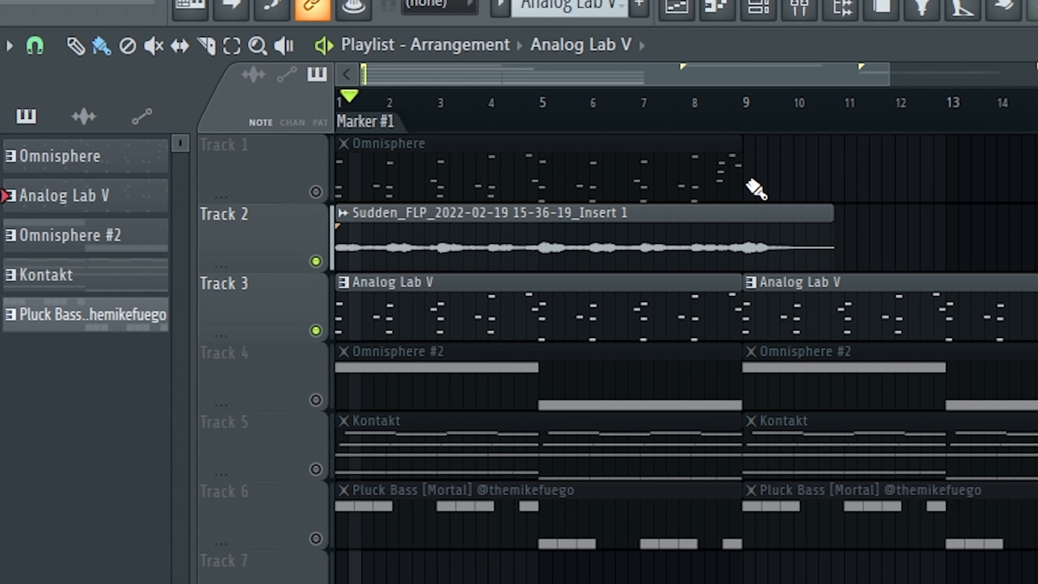
pyautogui.click(549, 35)
pyautogui.click(548, 35)
pyautogui.scroll(3, 197, 317)
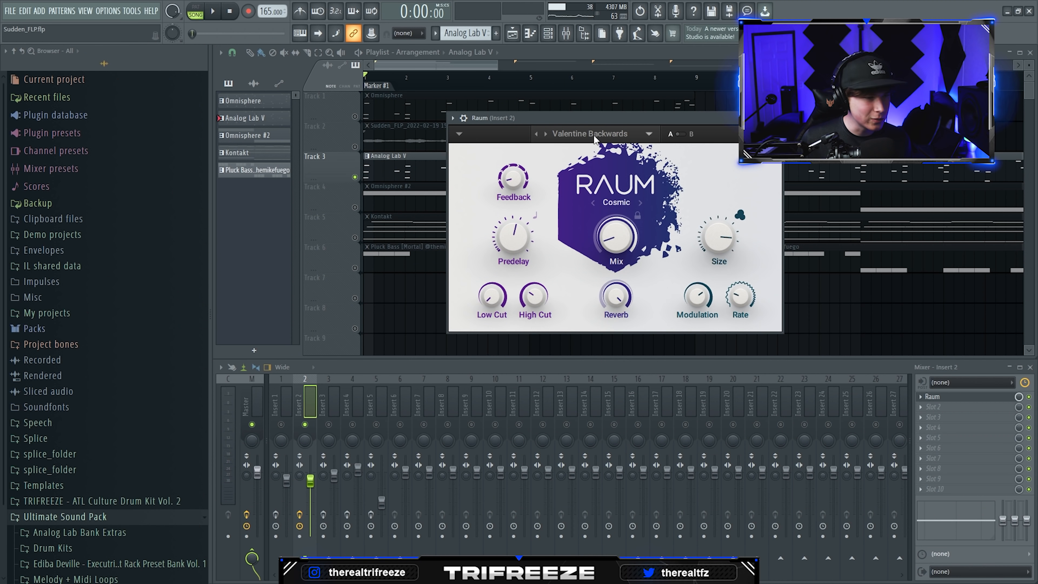
# - Browse Raum's Creative factory presets on Insert 2, and adjust the Feedback and Mix of Valentine Backwards
pyautogui.click(585, 126)
pyautogui.moveTo(556, 96)
pyautogui.moveTo(642, 111)
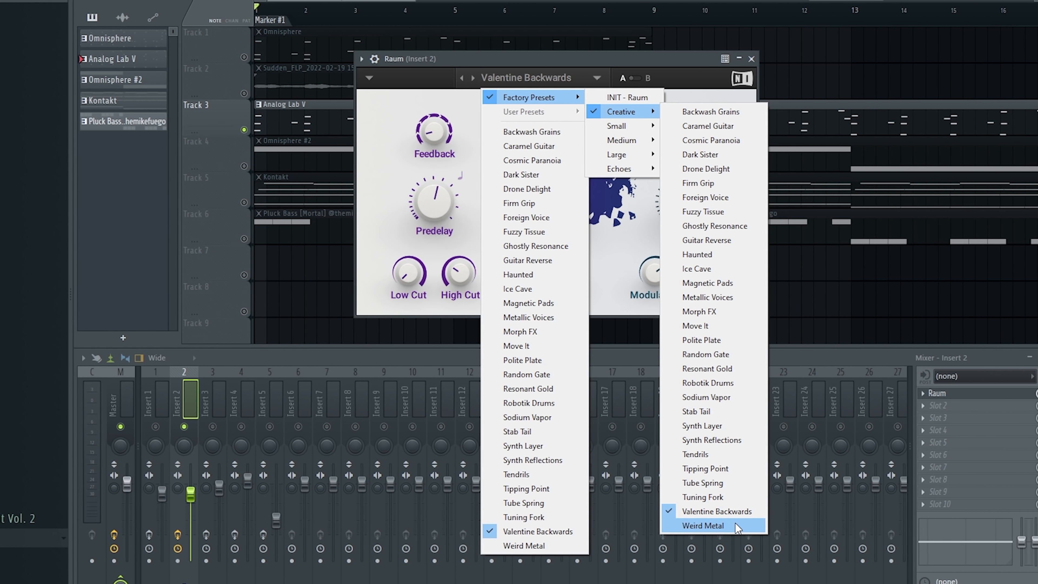
pyautogui.moveTo(441, 131); pyautogui.dragTo(441, 138)
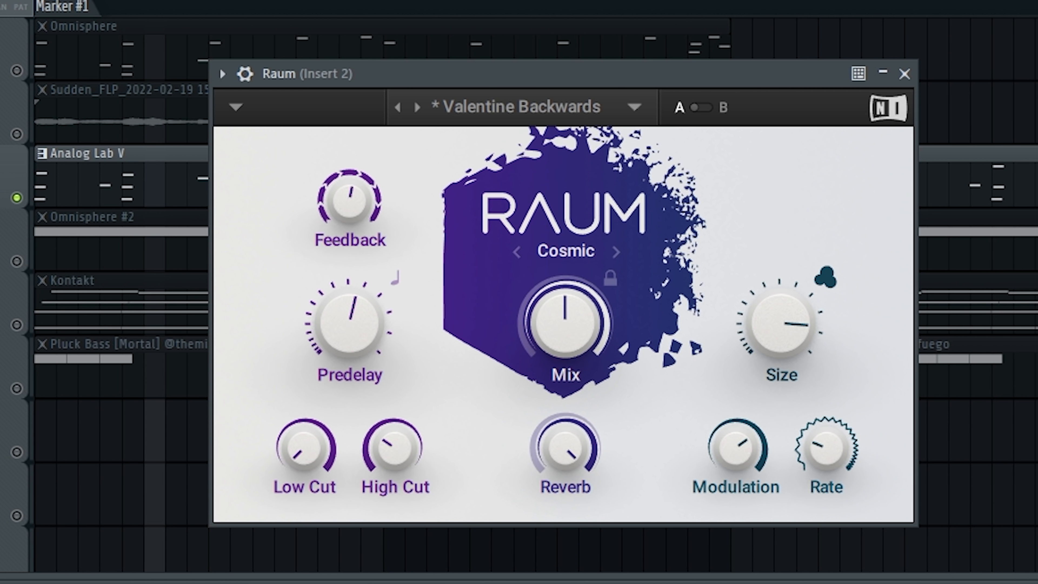
pyautogui.moveTo(565, 310)
pyautogui.mouseDown()
pyautogui.moveTo(565, 346)
pyautogui.moveTo(577, 320)
pyautogui.mouseUp()
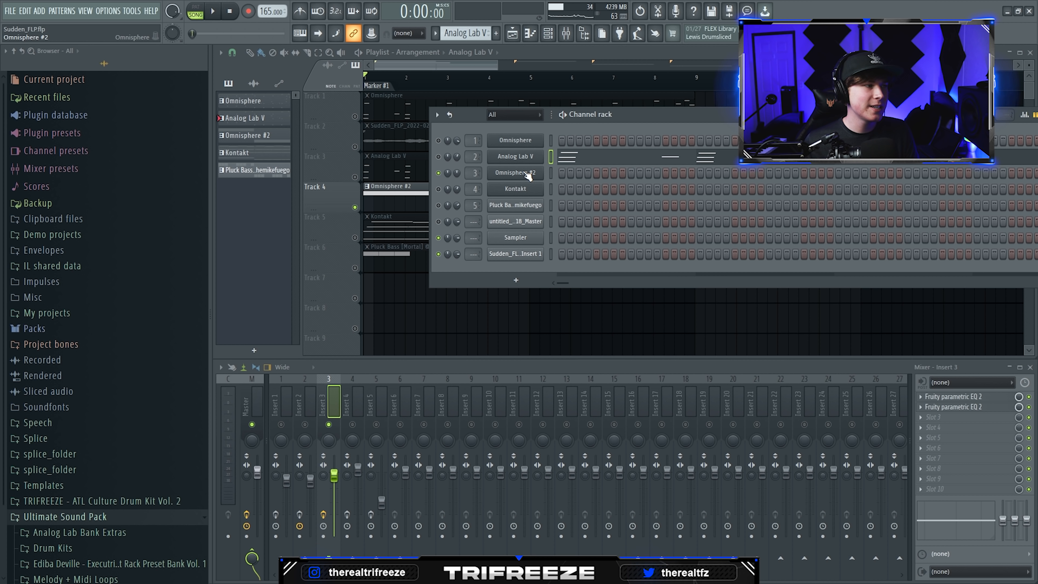
# - Open the Omnisphere #2 channel and examine its Aerodynamic patch
pyautogui.click(515, 173)
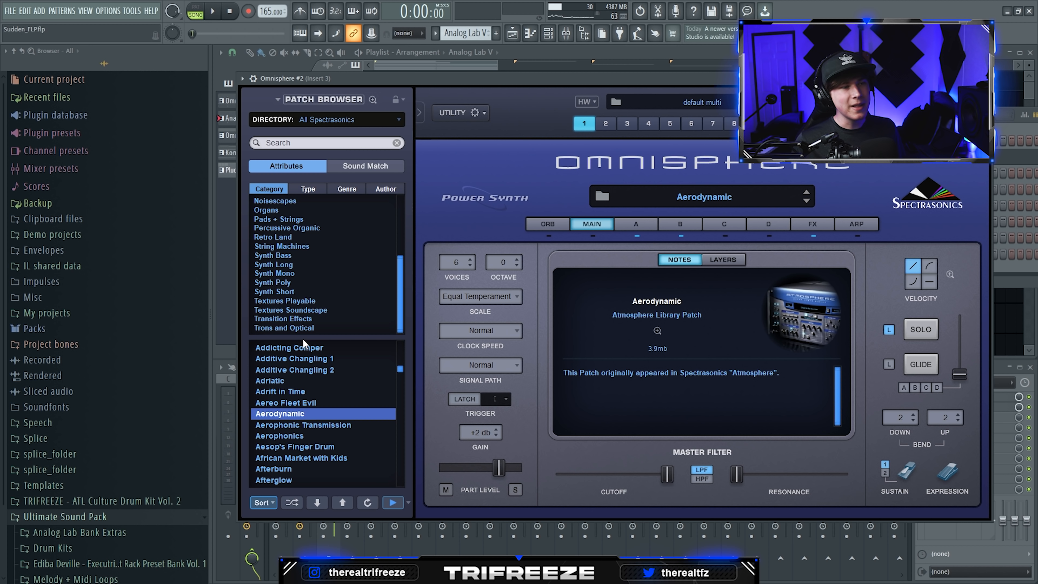
pyautogui.scroll(-2, 319, 387)
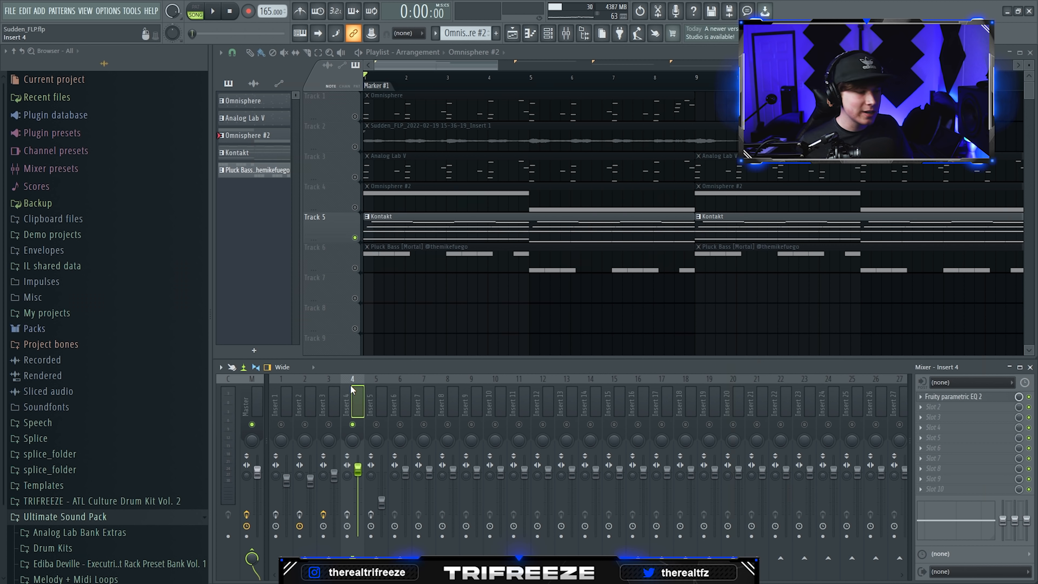
# - Examine the Kontakt layer's chord notes, and open the Pluck Bass pattern's notes
pyautogui.moveTo(473, 71); pyautogui.dragTo(477, 70)
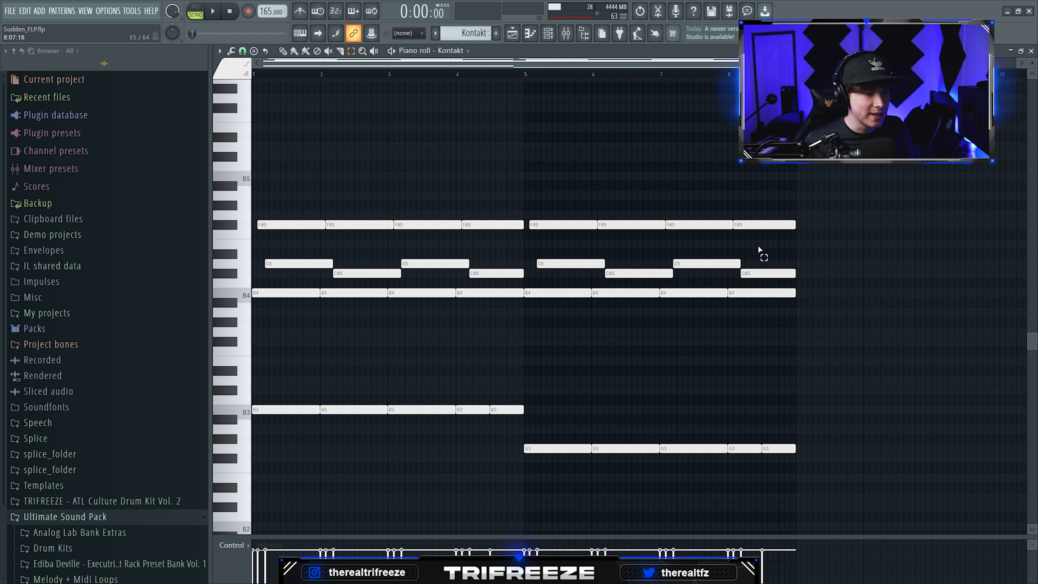
pyautogui.moveTo(827, 247); pyautogui.dragTo(265, 281)
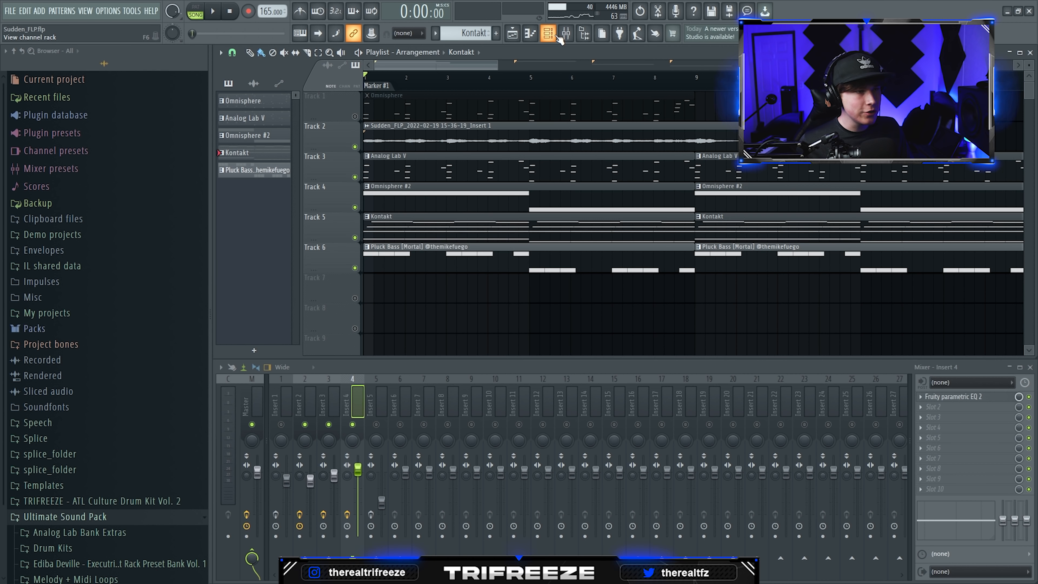
pyautogui.click(556, 36)
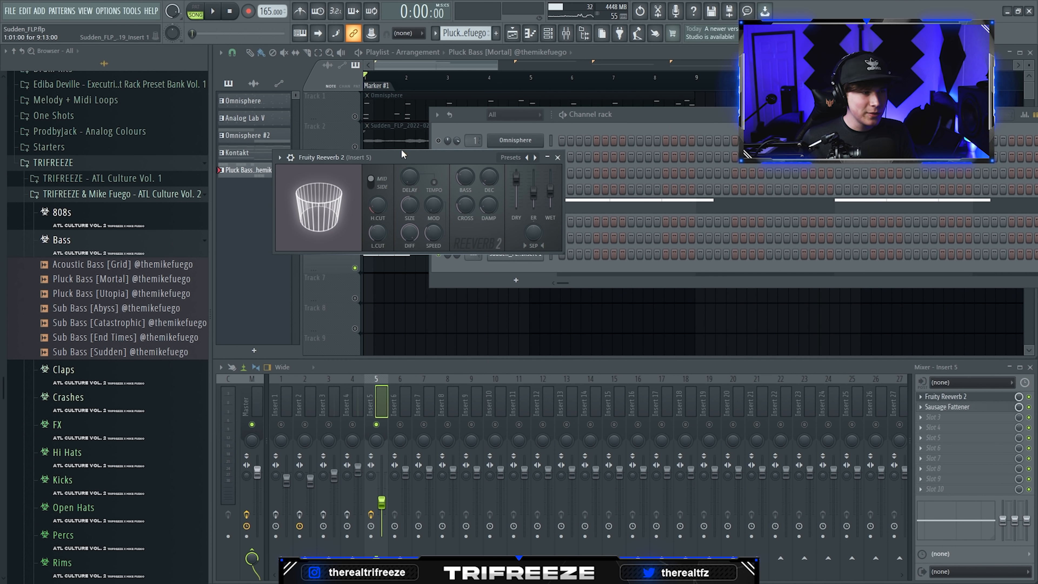
# - Examine the notes of the Drums - Clap pattern, and open the Hi-Hat pattern's notes
pyautogui.moveTo(401, 148); pyautogui.dragTo(389, 151)
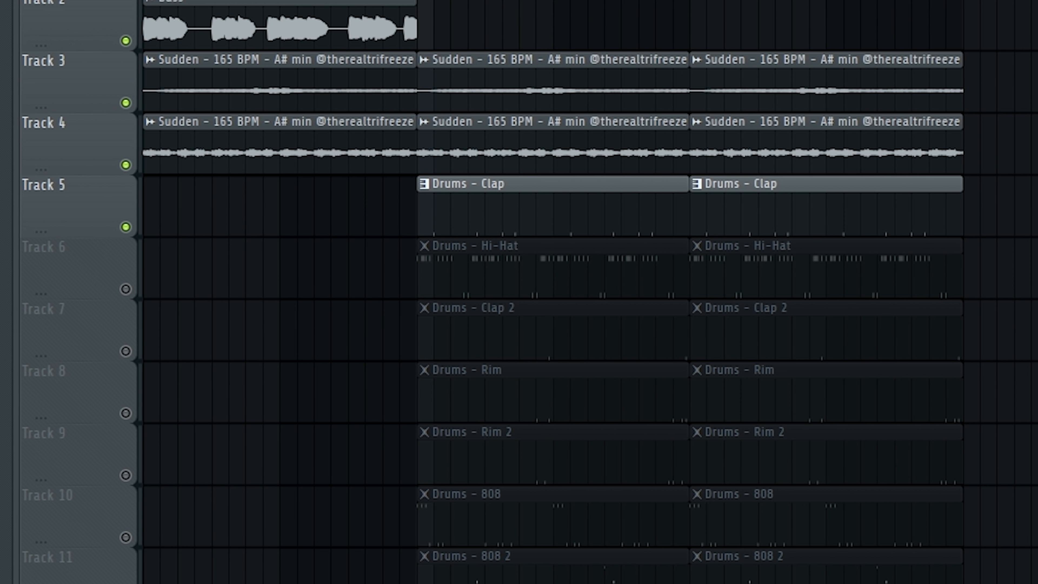
pyautogui.press('F6')
pyautogui.press('F6')
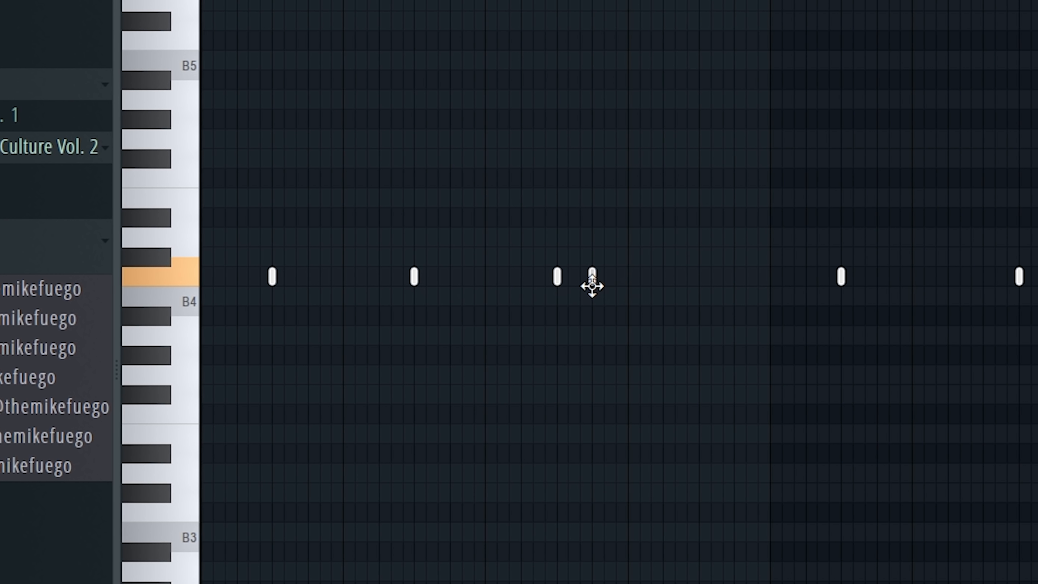
pyautogui.moveTo(629, 288); pyautogui.dragTo(640, 287)
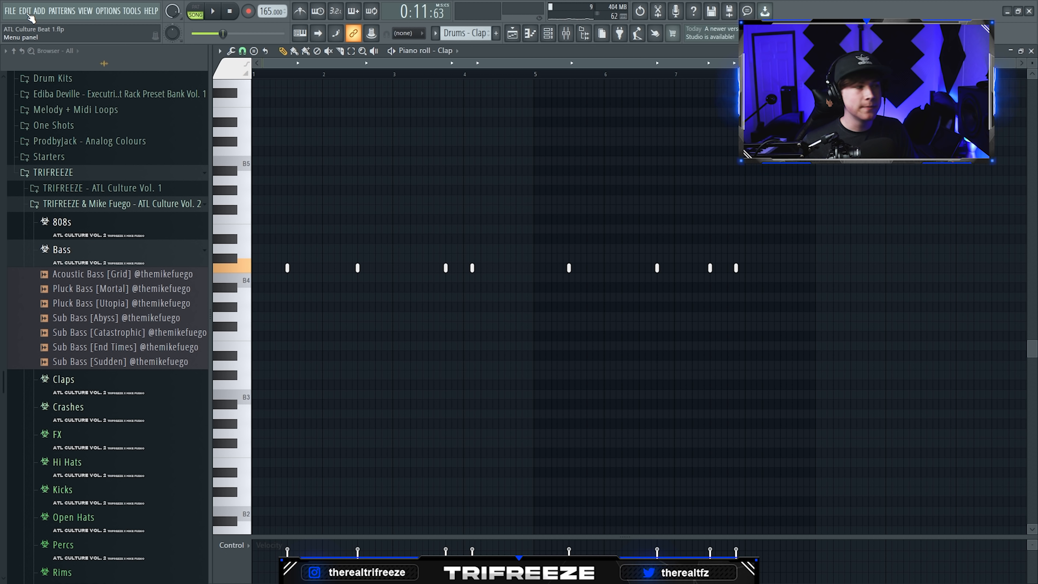
pyautogui.doubleClick(524, 254)
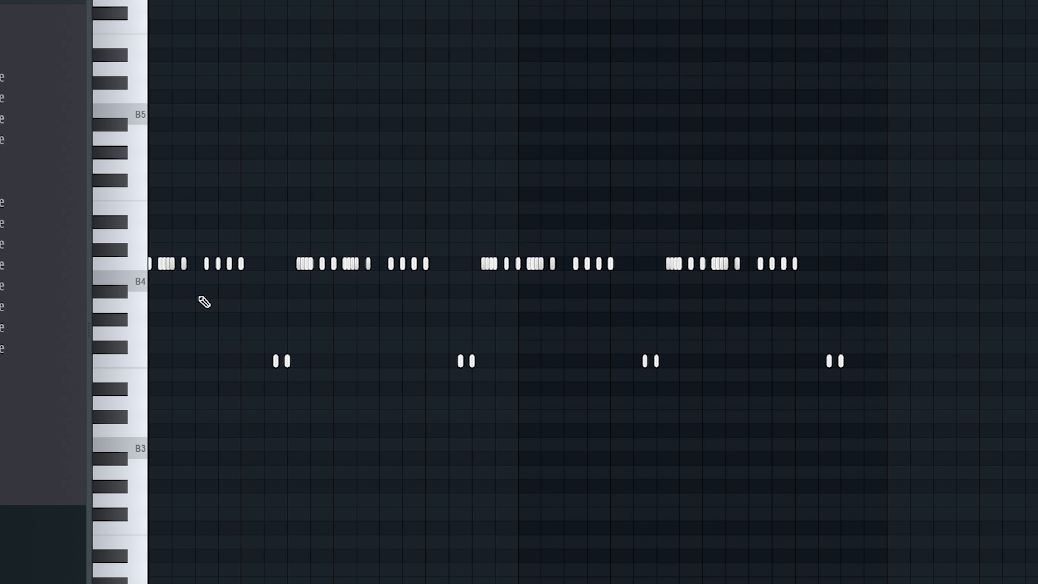
# - Examine the Hi-Hat and Clap 2 patterns' notes, and listen to the drum playback
pyautogui.scroll(-1, 467, 292)
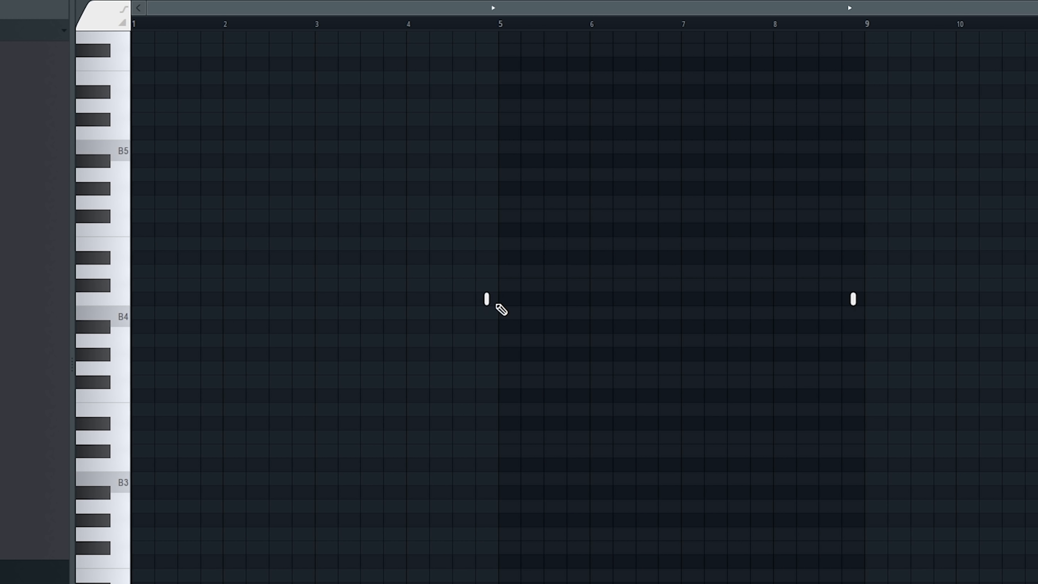
pyautogui.click(850, 301)
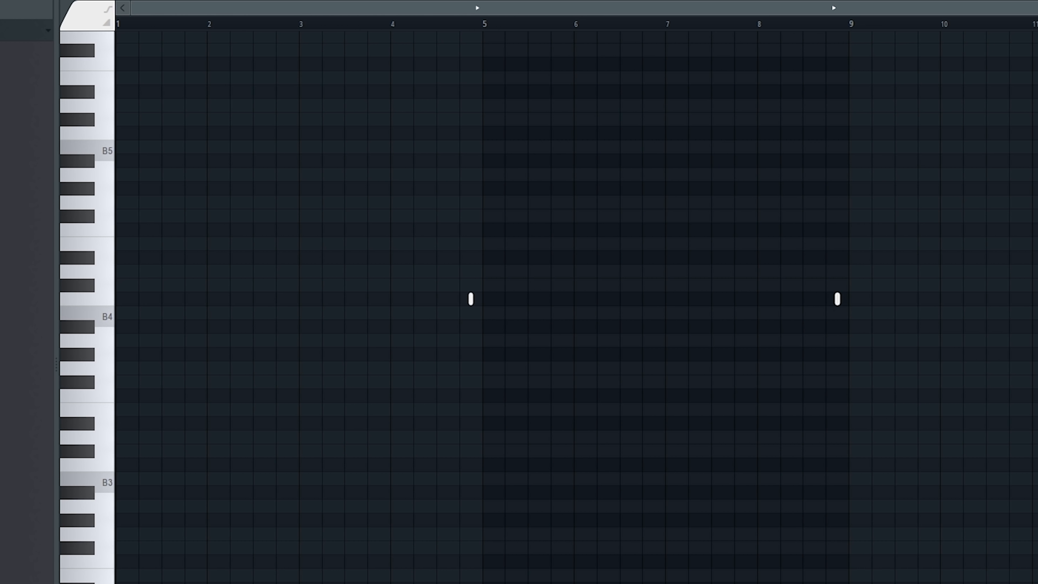
pyautogui.press('space')
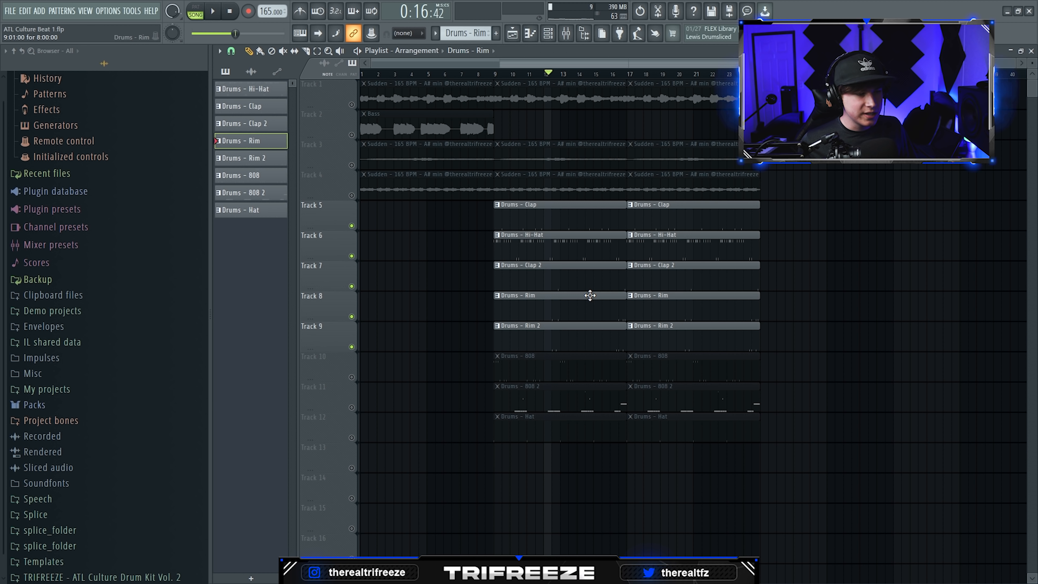
# - Open the Drums - Rim 2 pattern and examine its note placement
pyautogui.doubleClick(570, 334)
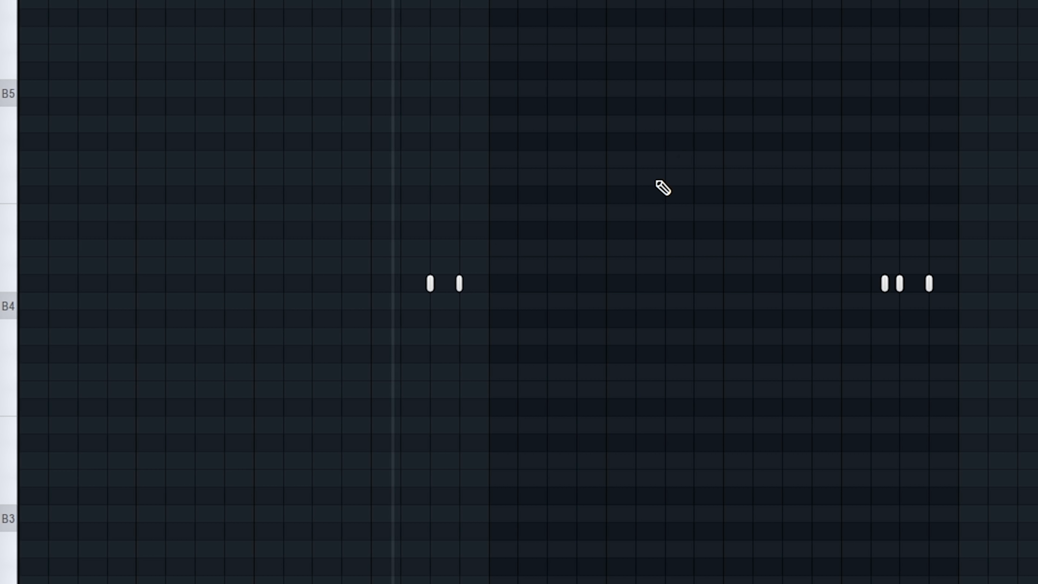
pyautogui.scroll(4, 457, 283)
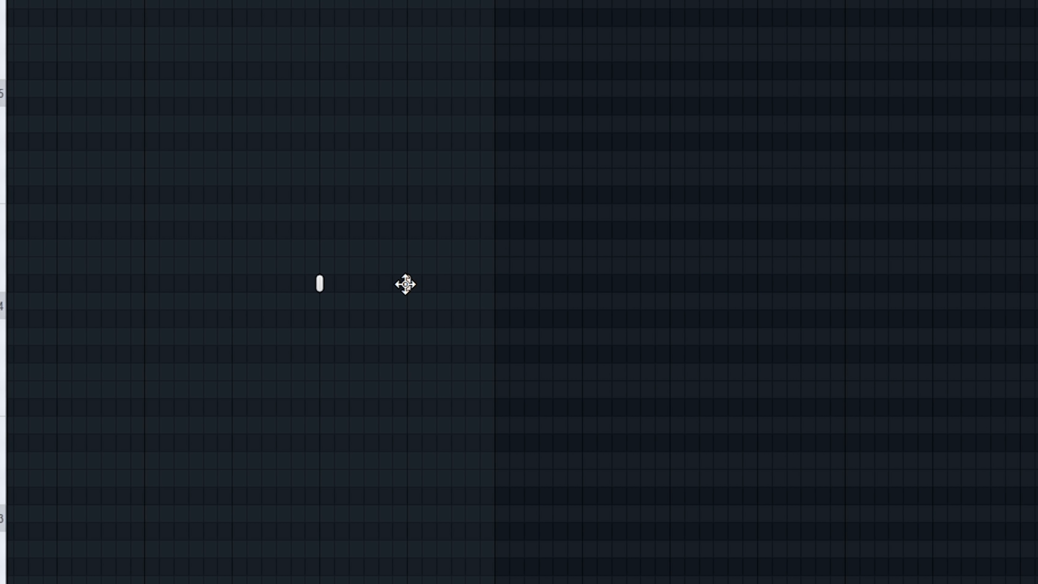
pyautogui.click(406, 284)
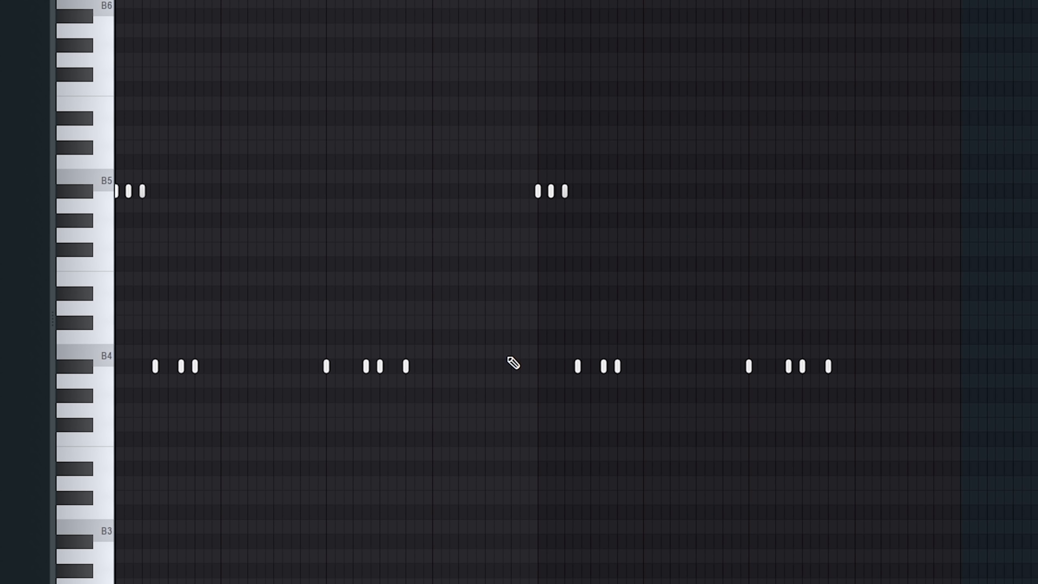
# - Thin out the notes in the first four bars of the Drums - 808 pattern, and play it
pyautogui.scroll(2, 277, 235)
pyautogui.rightClick(282, 229)
pyautogui.rightClick(267, 230)
pyautogui.rightClick(212, 367)
pyautogui.press('space')
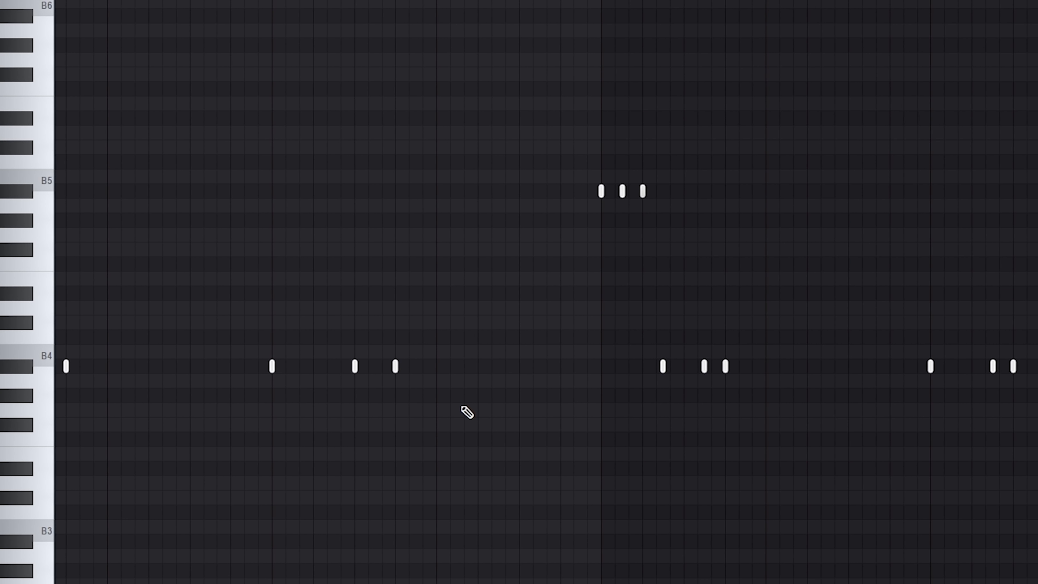
# - Examine the 808 pattern's high and low notes, and open the 808 2 pattern's notes
pyautogui.click(398, 191)
pyautogui.scroll(2, 421, 214)
pyautogui.click(450, 191)
pyautogui.click(482, 365)
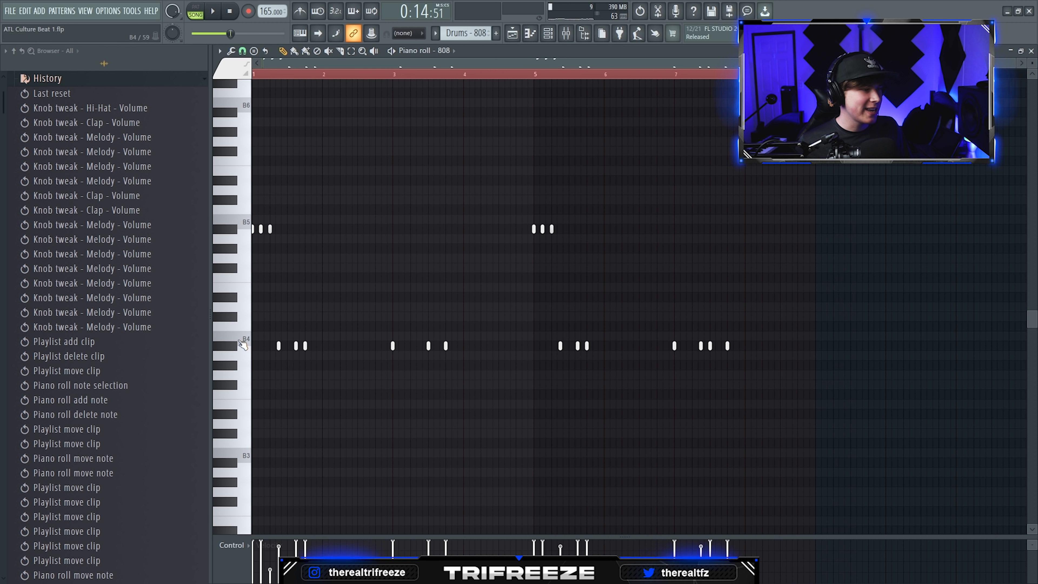
pyautogui.scroll(2, 240, 341)
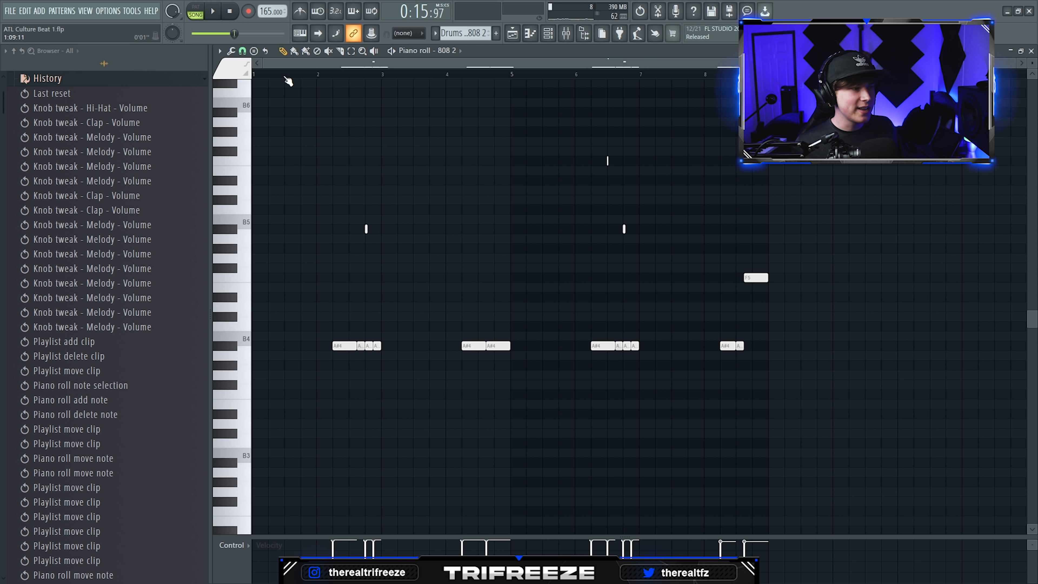
# - Open the 808 2 channel's sampler to examine its Hard Drill sample, and play back its pattern
pyautogui.click(1031, 51)
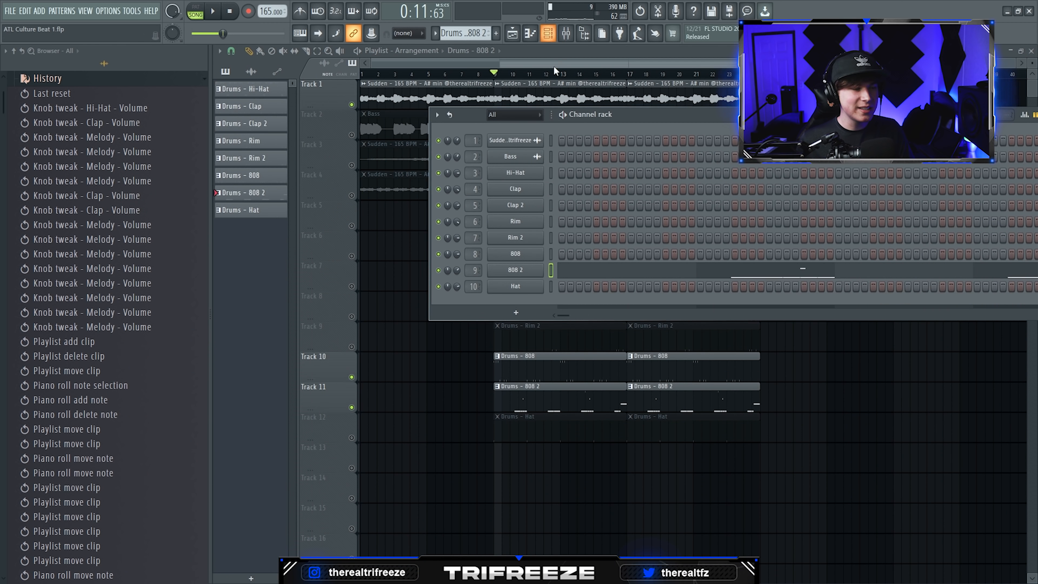
pyautogui.click(517, 266)
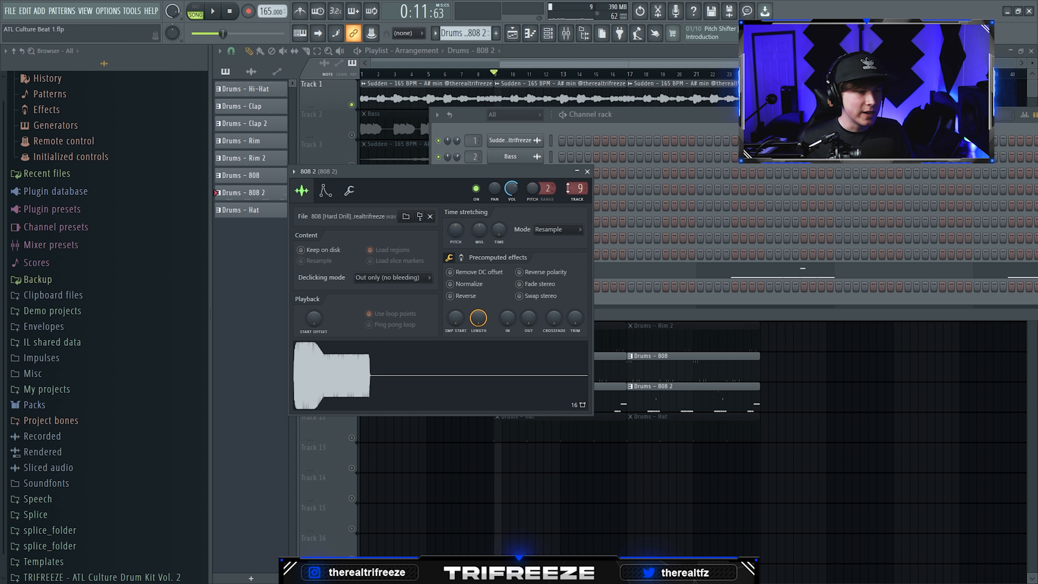
pyautogui.click(588, 172)
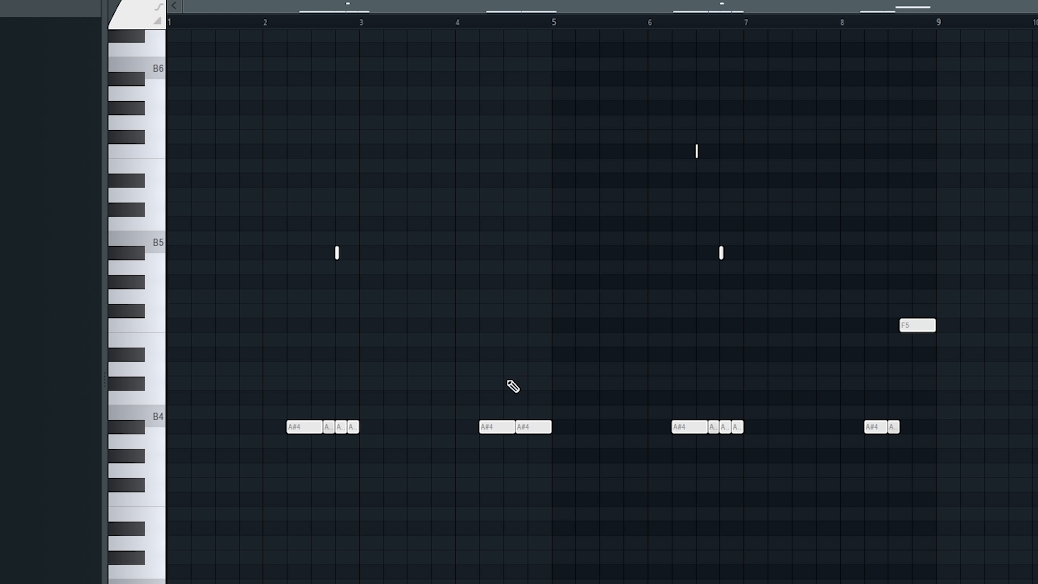
pyautogui.press('space')
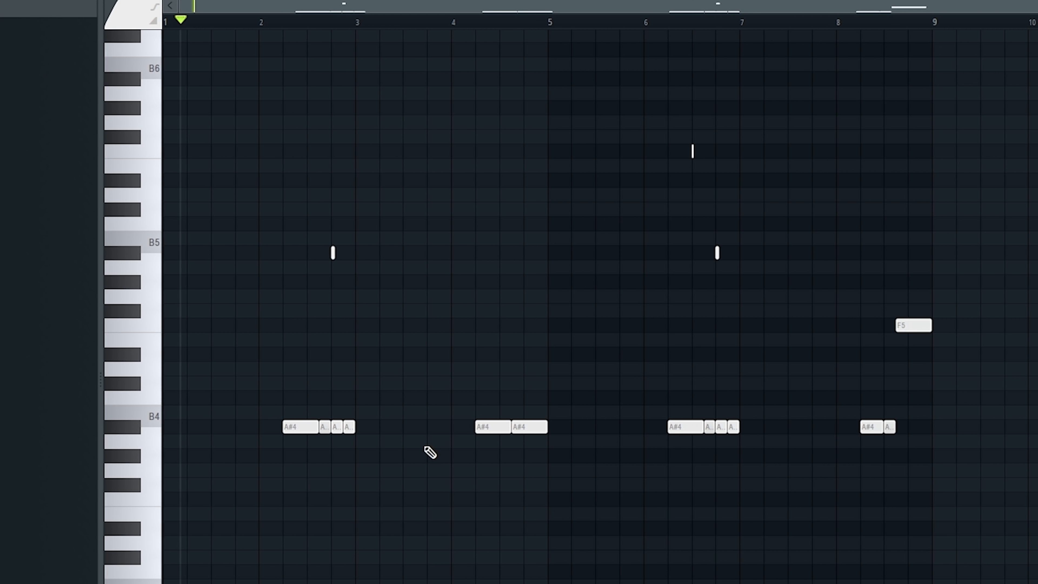